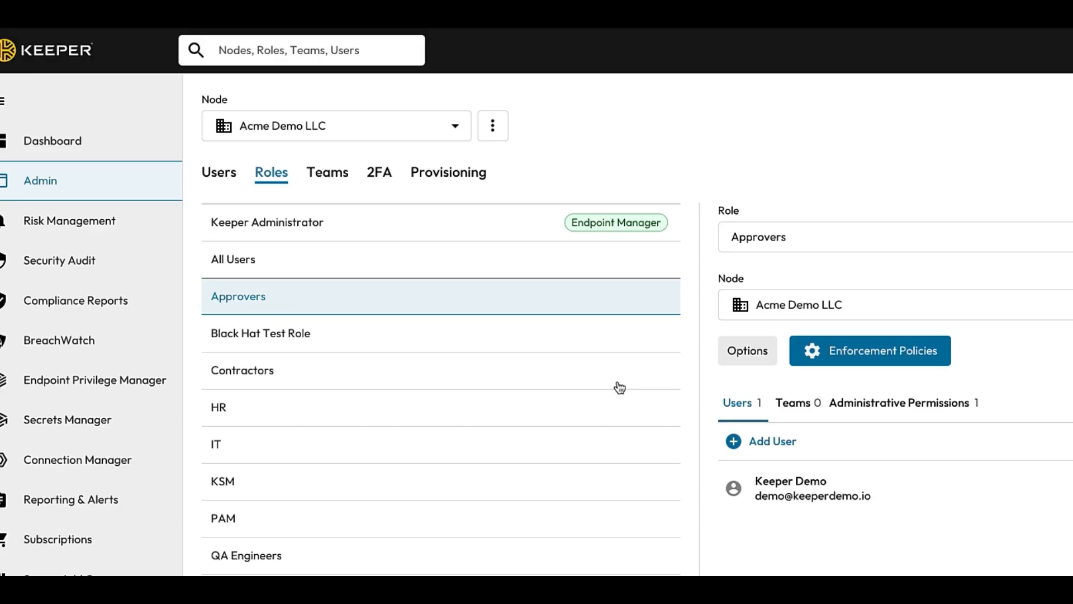
# Grant the Approvers role the Manage Endpoint Privilege administrative permission on the Acme Demo LLC node
pyautogui.click(879, 399)
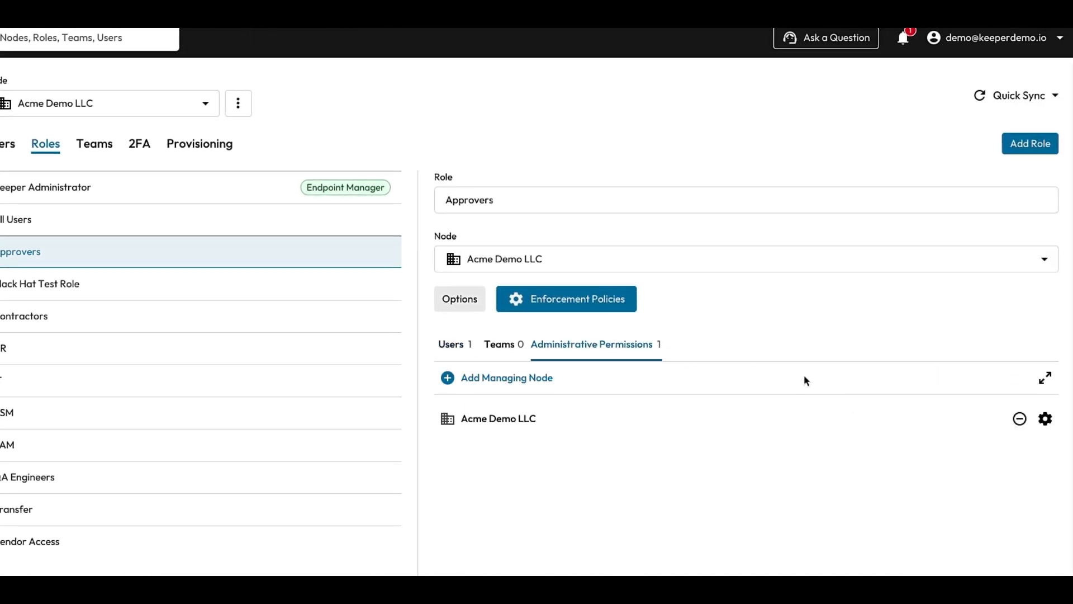
pyautogui.click(1045, 419)
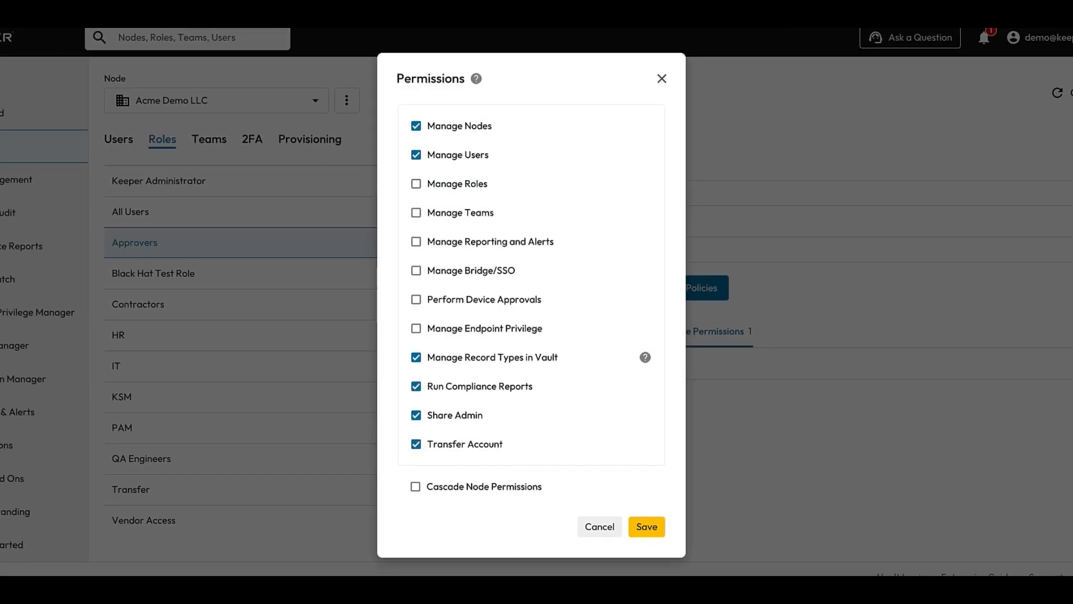
pyautogui.click(418, 328)
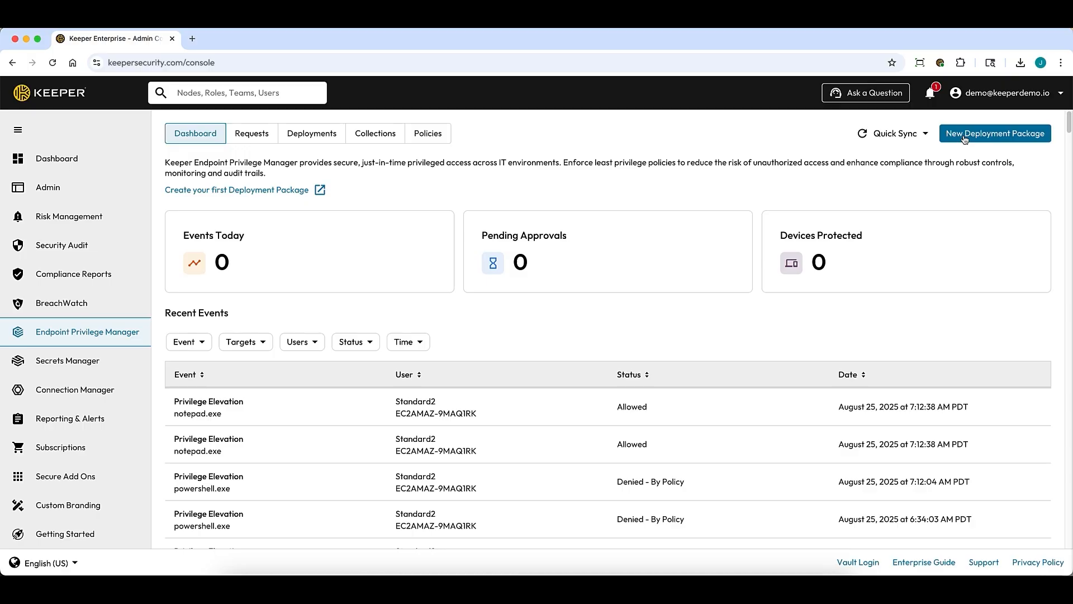
# Create a new endpoint deployment package for a collection named Dev Workstations
pyautogui.click(964, 135)
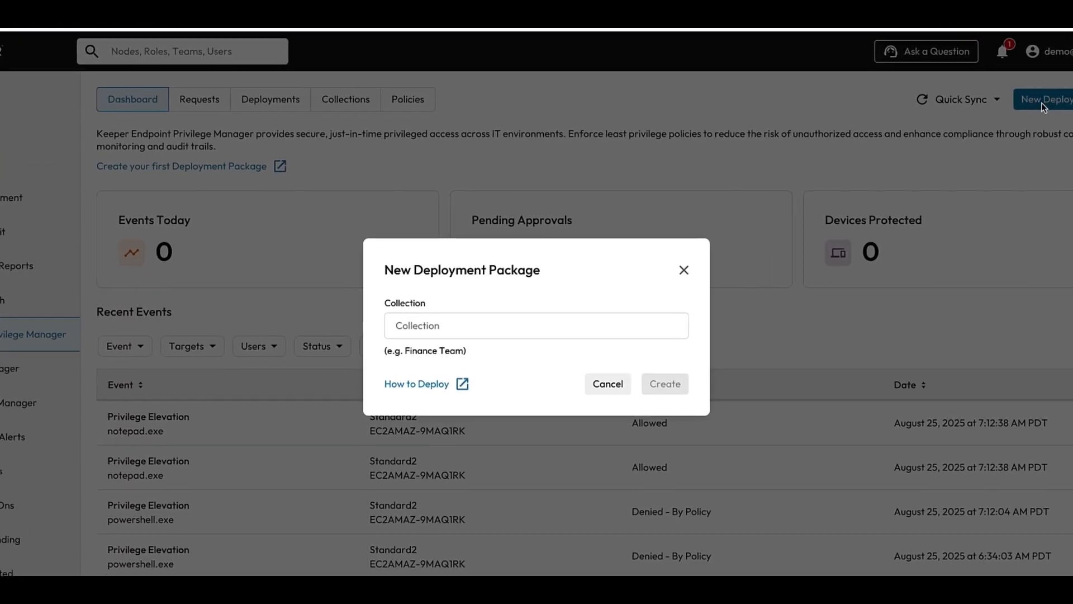
pyautogui.click(655, 327)
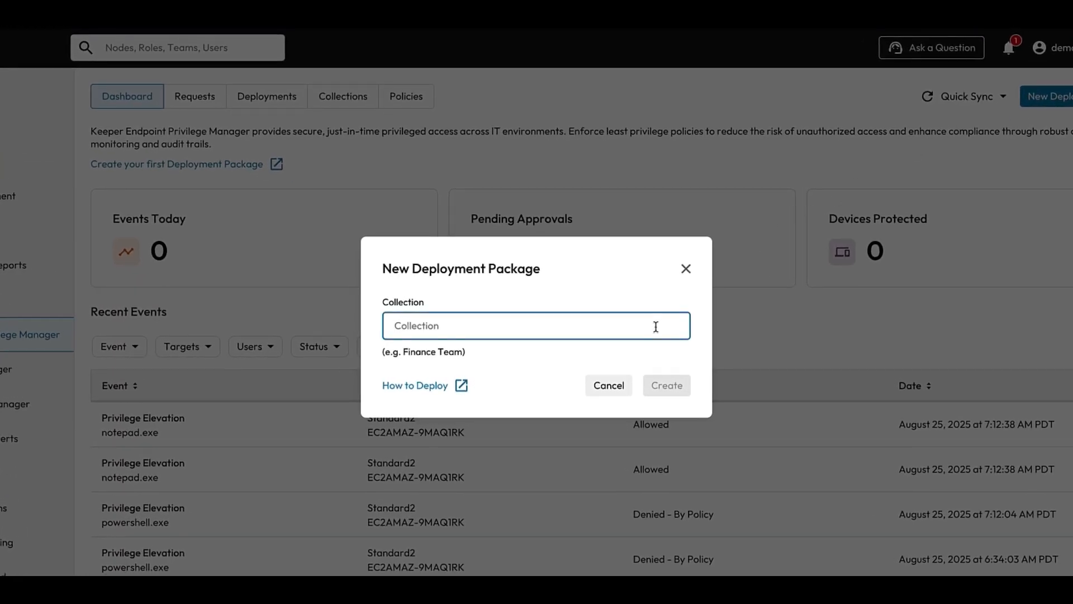
pyautogui.write('Dev Work')
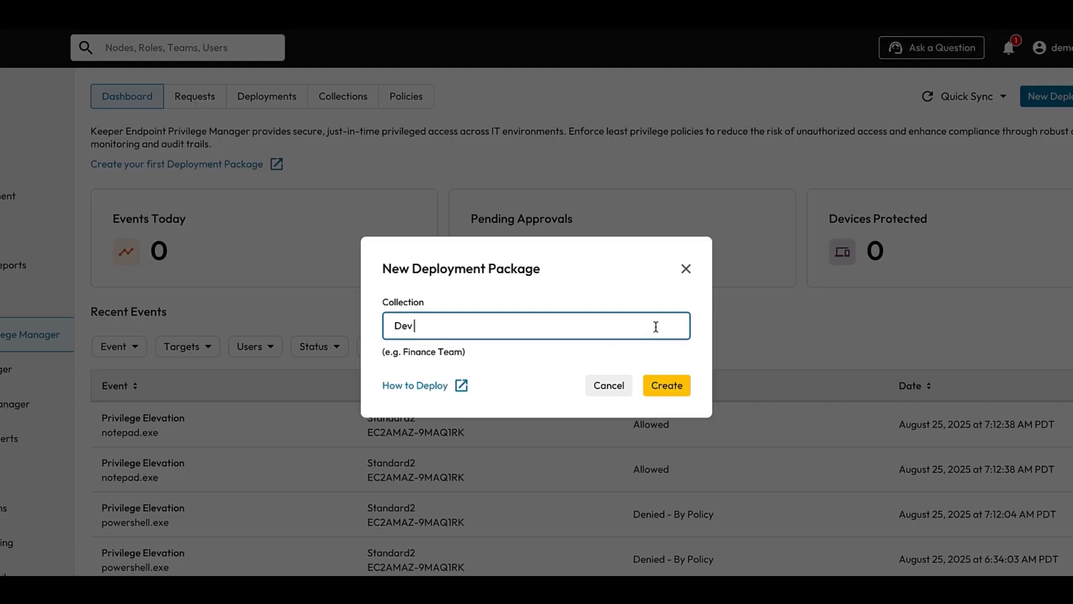
pyautogui.write('stations')
pyautogui.click(675, 390)
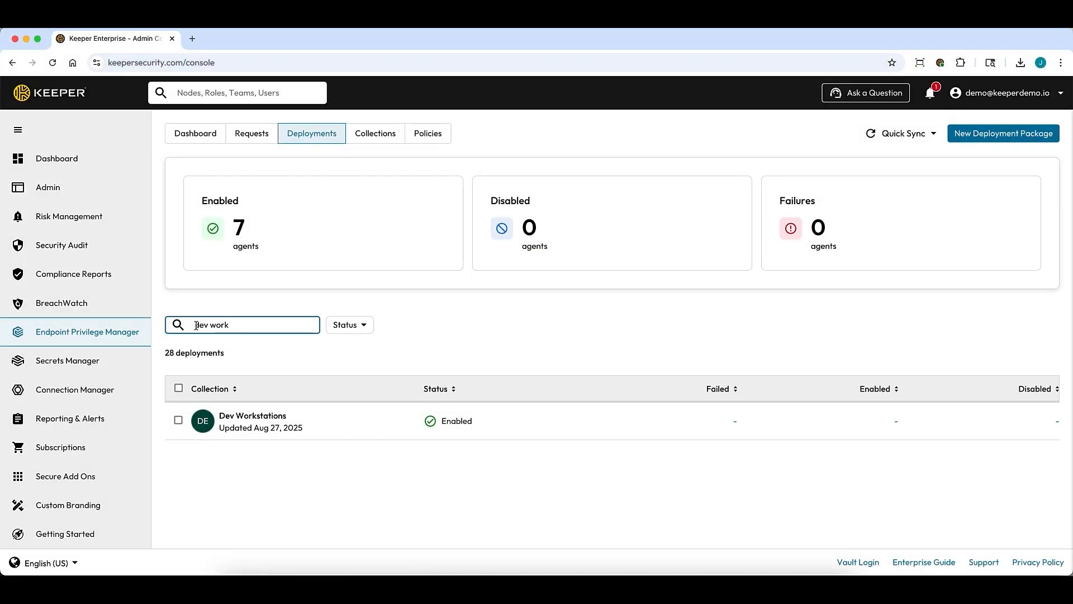
# View the collections overview and start a new policy named Least Privilege with the policy type Least Privilege
pyautogui.click(378, 135)
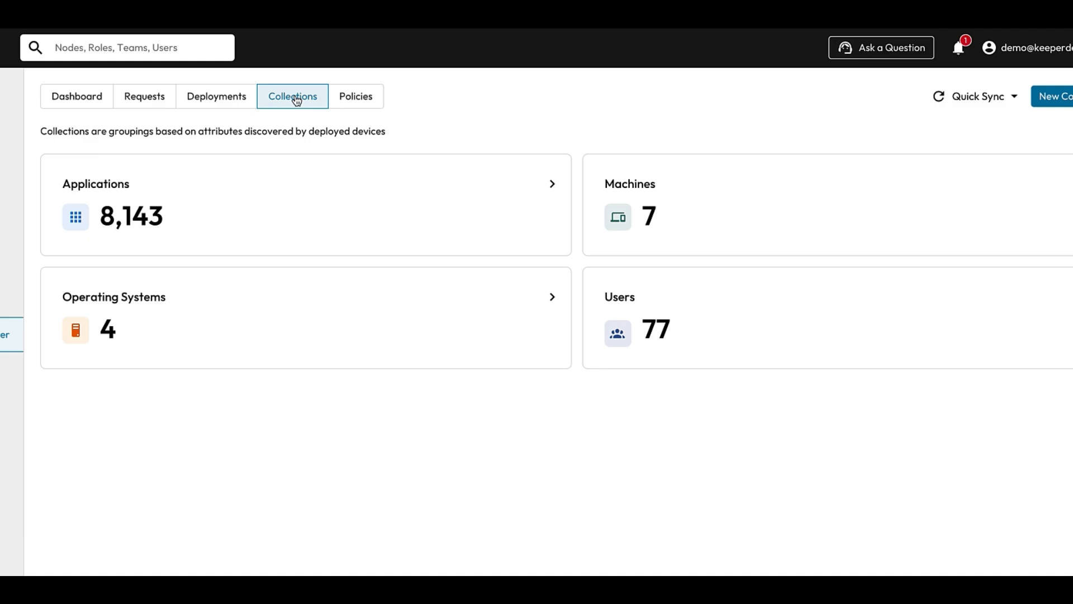
pyautogui.click(356, 96)
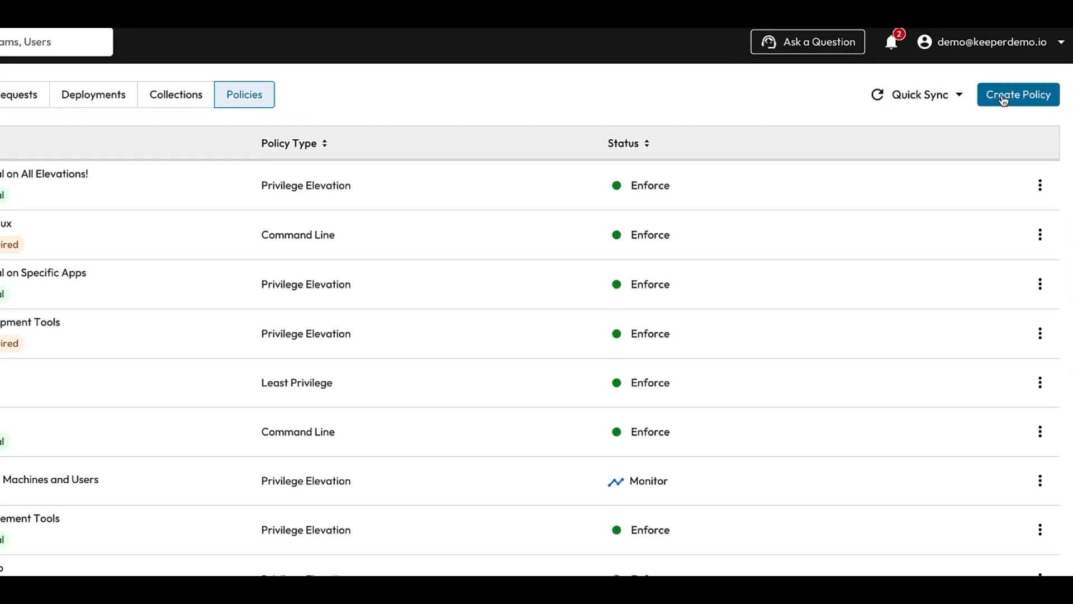
pyautogui.click(1023, 133)
pyautogui.click(457, 140)
pyautogui.write('Least P')
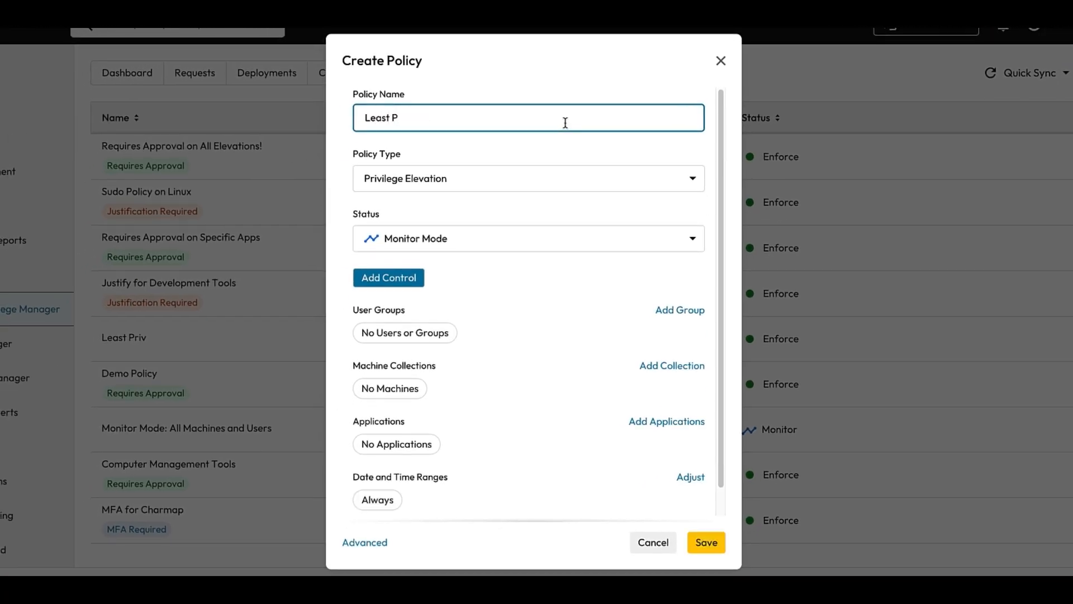
pyautogui.write('rivilege')
pyautogui.click(558, 175)
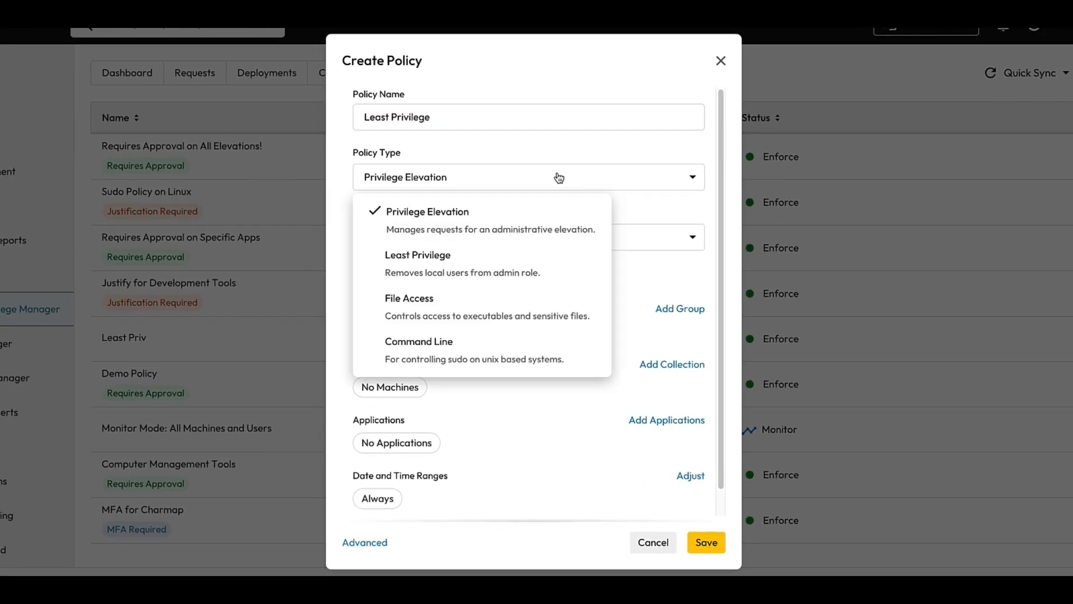
pyautogui.click(459, 276)
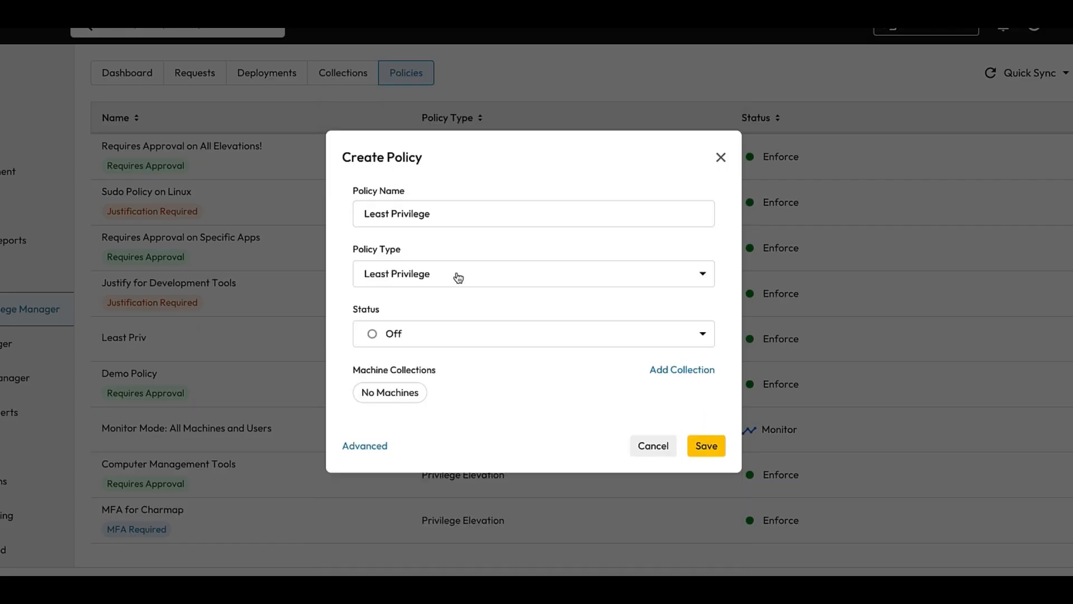
# Choose the Least Privilege policy's status, assign a machine collection to it and save the policy
pyautogui.click(436, 334)
pyautogui.click(430, 369)
pyautogui.click(697, 371)
pyautogui.click(672, 190)
pyautogui.click(709, 451)
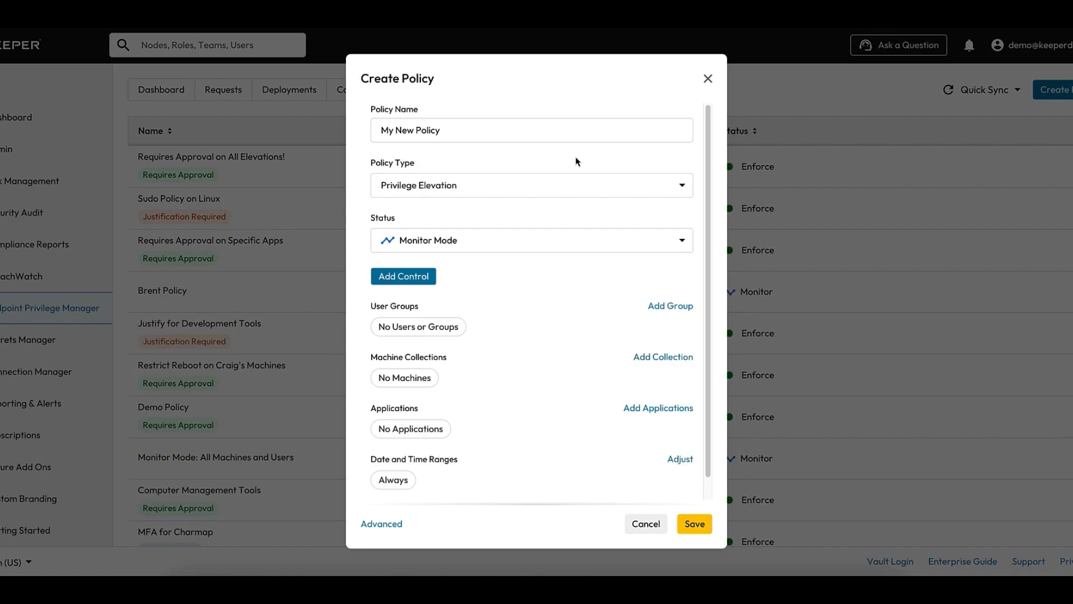
# Apply the privilege elevation policy My New Policy to All Applications
pyautogui.click(635, 411)
pyautogui.click(643, 245)
pyautogui.click(589, 272)
# Add the Require justification control to My New Policy and save it
pyautogui.click(415, 280)
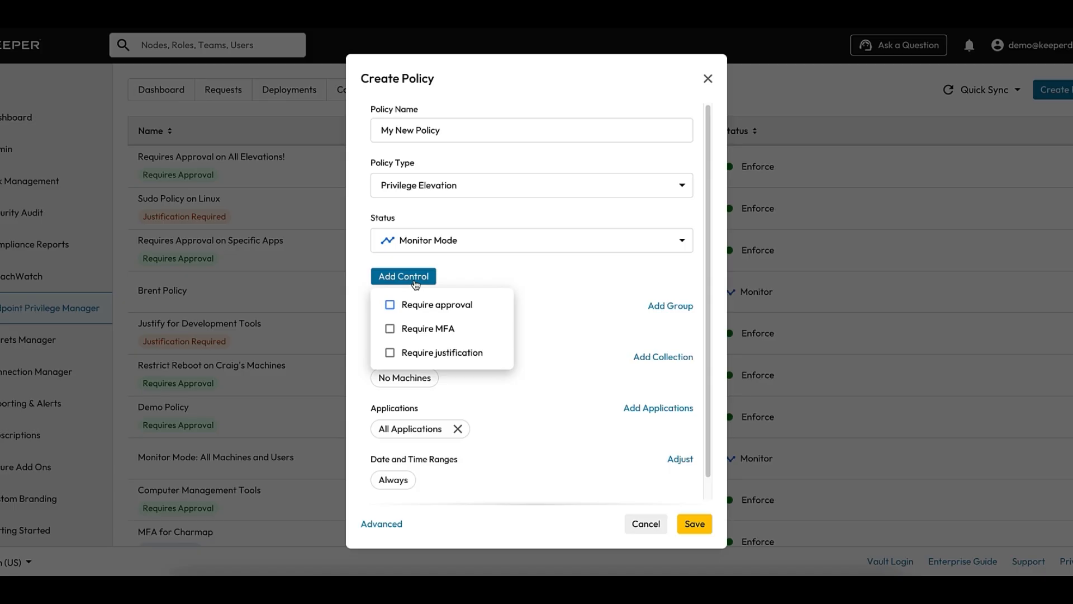
pyautogui.click(390, 353)
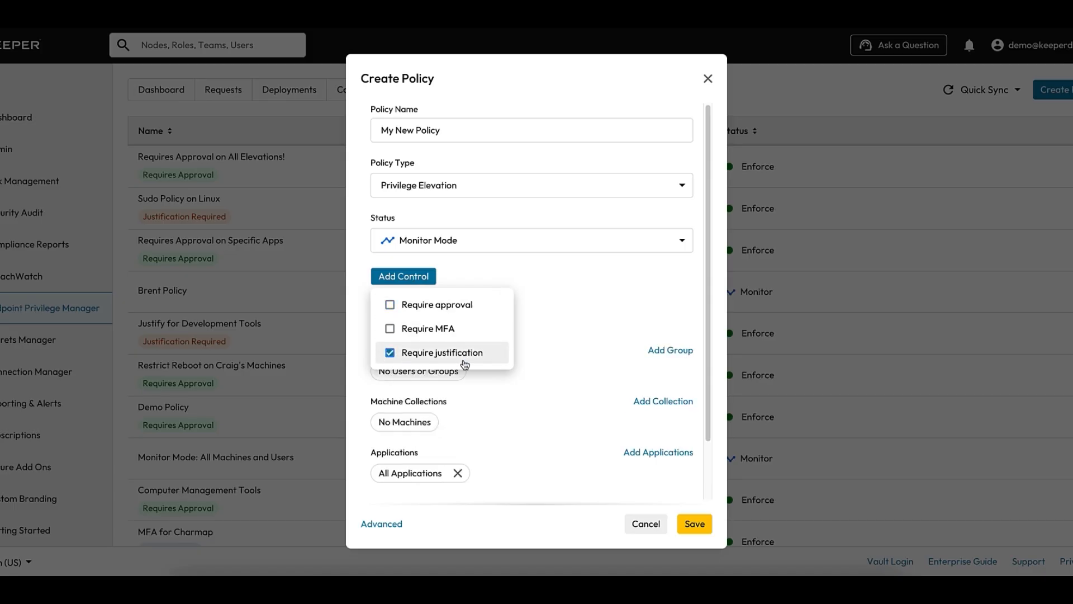
pyautogui.click(613, 333)
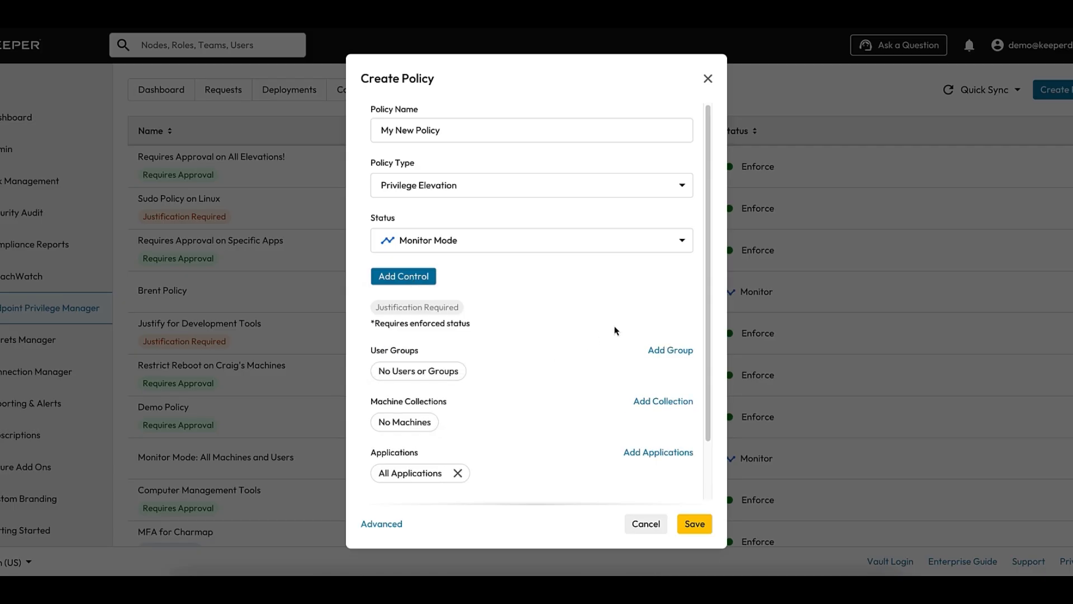
pyautogui.click(695, 524)
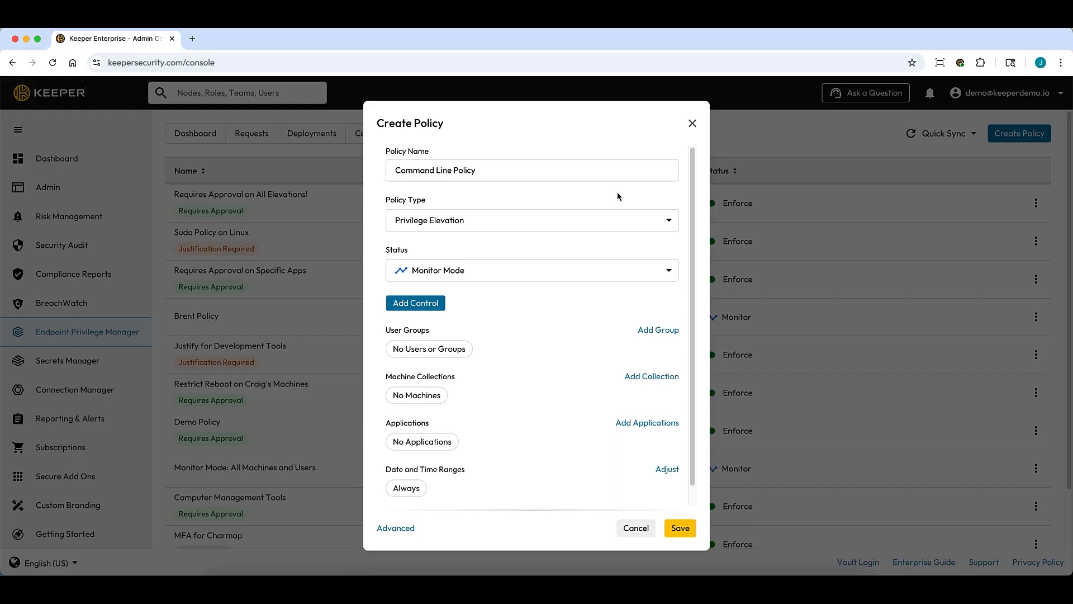
# Set Command Line Policy to the Command Line type and assign its user group and machine collection
pyautogui.click(604, 226)
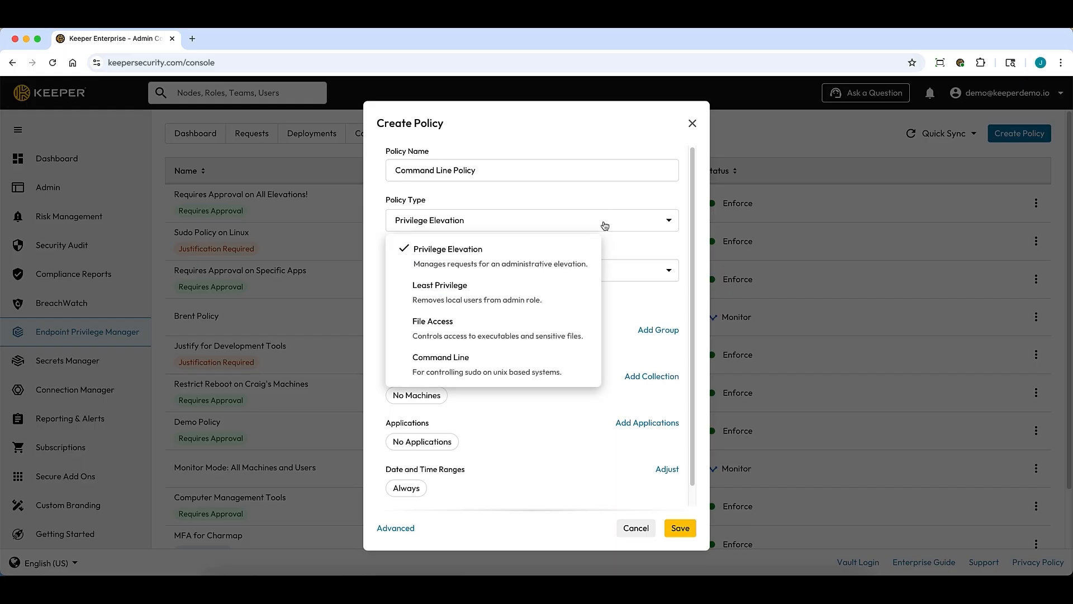
pyautogui.click(548, 367)
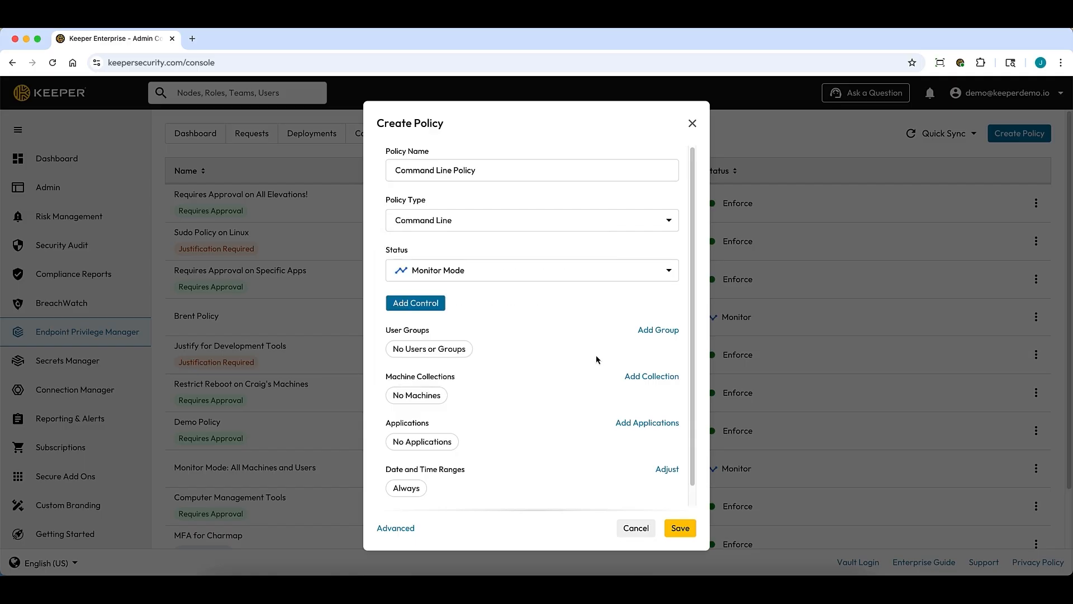
pyautogui.click(655, 333)
pyautogui.click(655, 388)
pyautogui.click(622, 398)
pyautogui.click(650, 379)
pyautogui.click(643, 228)
pyautogui.click(602, 299)
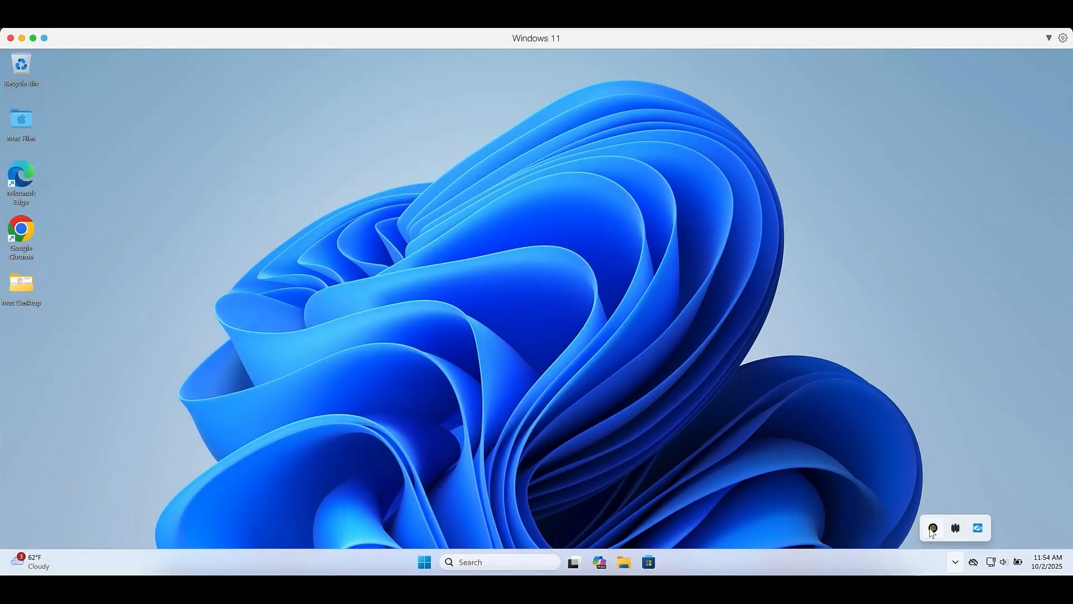
# In the Keeper client on the Windows 11 machine, submit an approval request for Reader_en_install.exe with the reason "Document review"
pyautogui.click(932, 529)
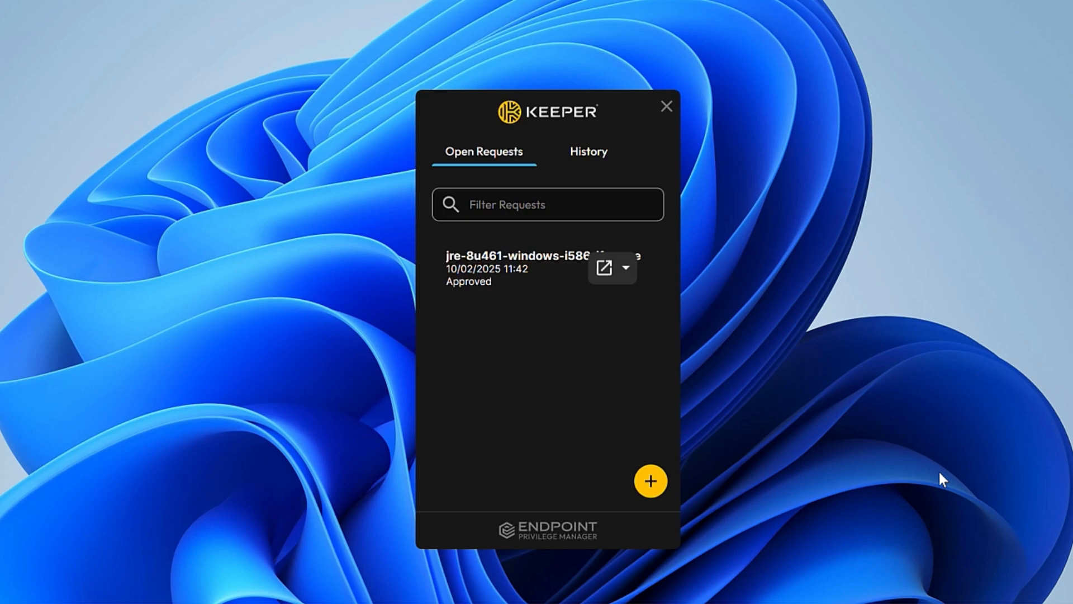
pyautogui.click(592, 150)
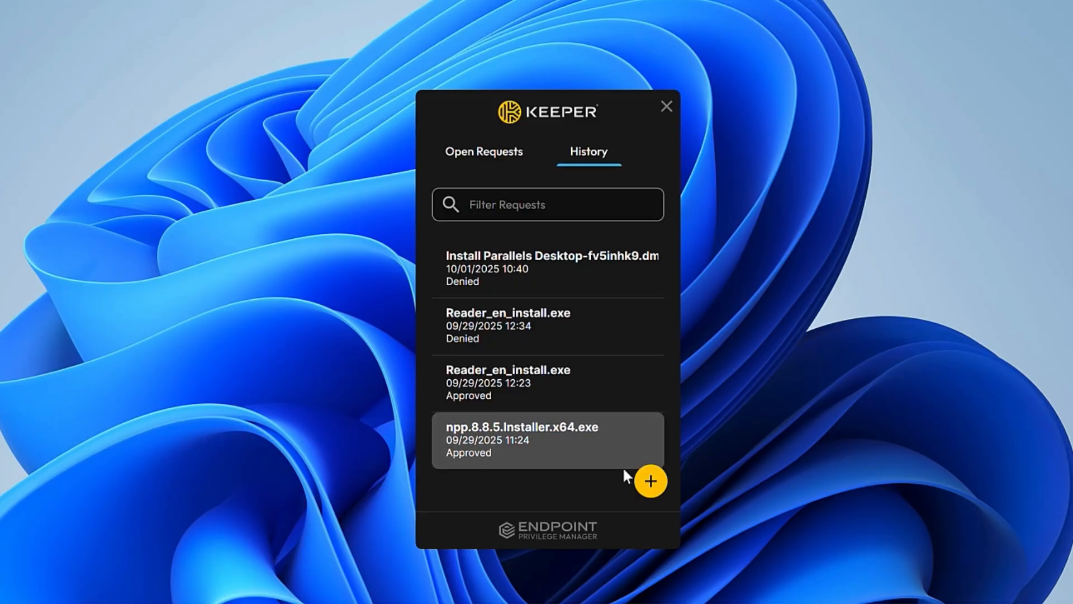
pyautogui.click(652, 481)
pyautogui.doubleClick(632, 342)
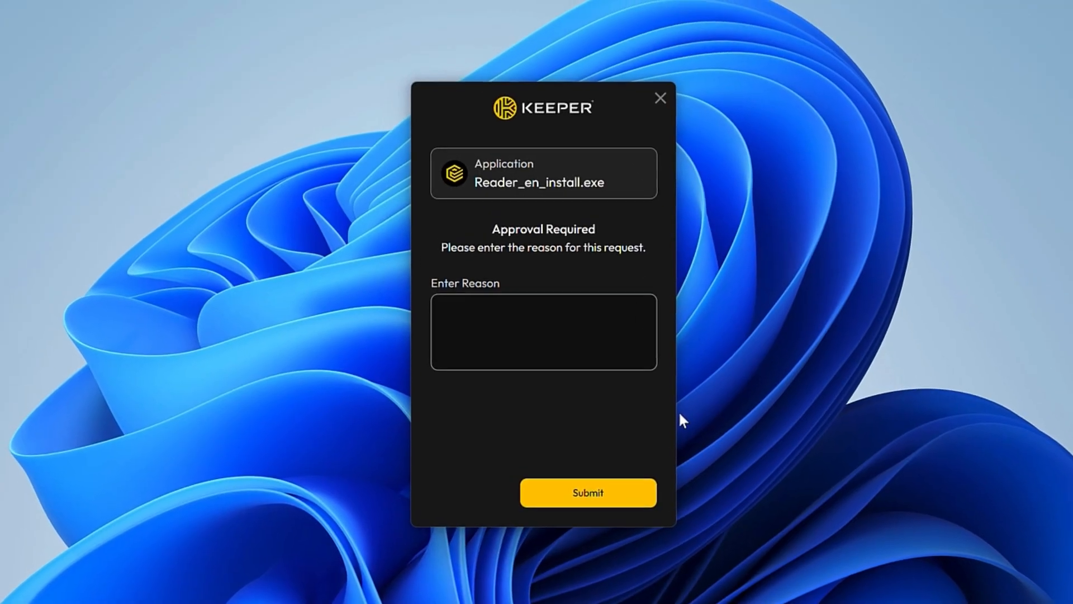
pyautogui.click(632, 340)
pyautogui.write('Document review')
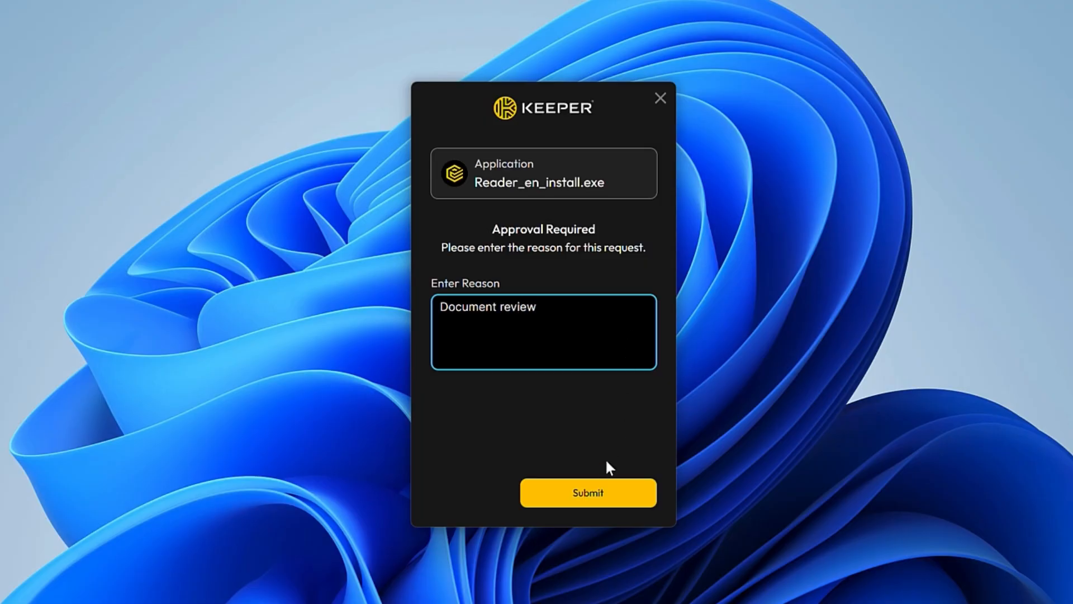
pyautogui.click(596, 489)
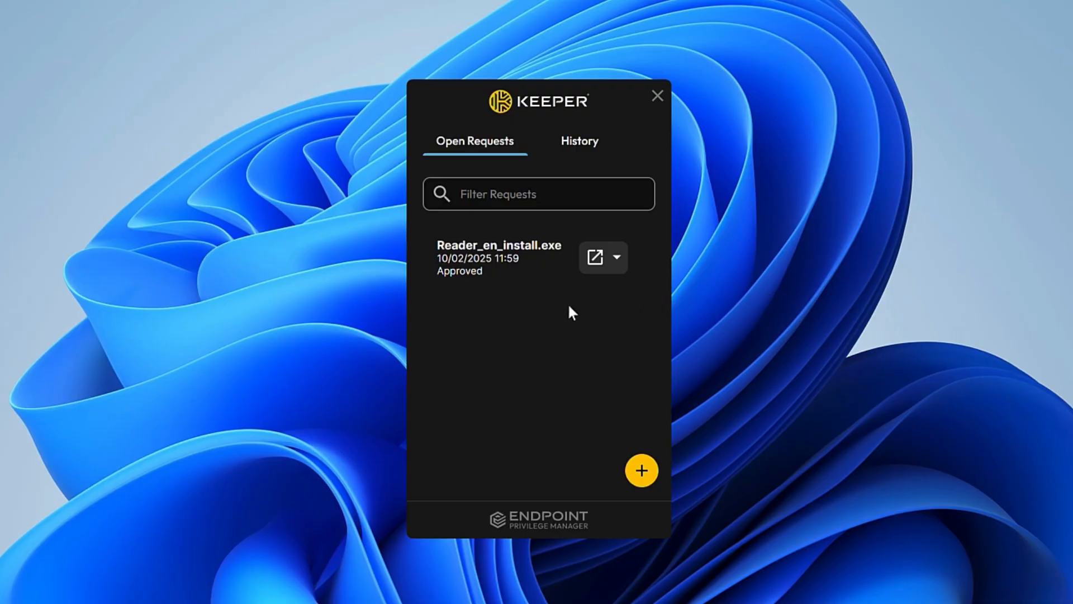
# Launch the approved Reader_en_install.exe request, close the request window and allow the file to run
pyautogui.click(598, 254)
pyautogui.click(600, 337)
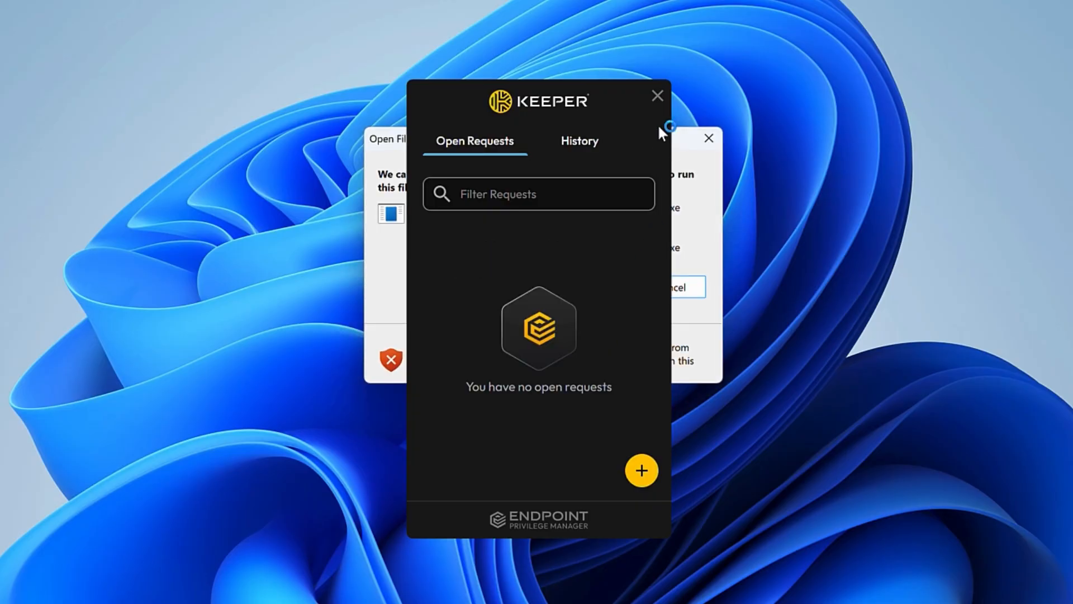
pyautogui.click(659, 96)
pyautogui.click(609, 288)
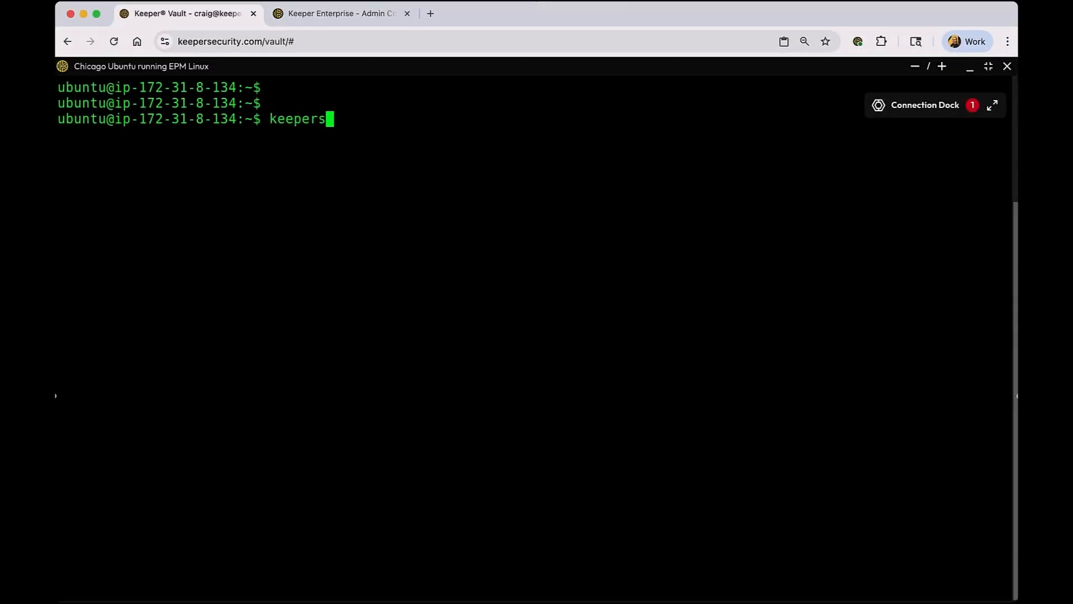
# In the Ubuntu terminal, run "keepersudo apt upgrade -y" and submit the reason "Request to upgrade packages on this server"
pyautogui.write('udo apt upgrade -y')
pyautogui.press('Return')
pyautogui.write('Request to upgrade packages on this server')
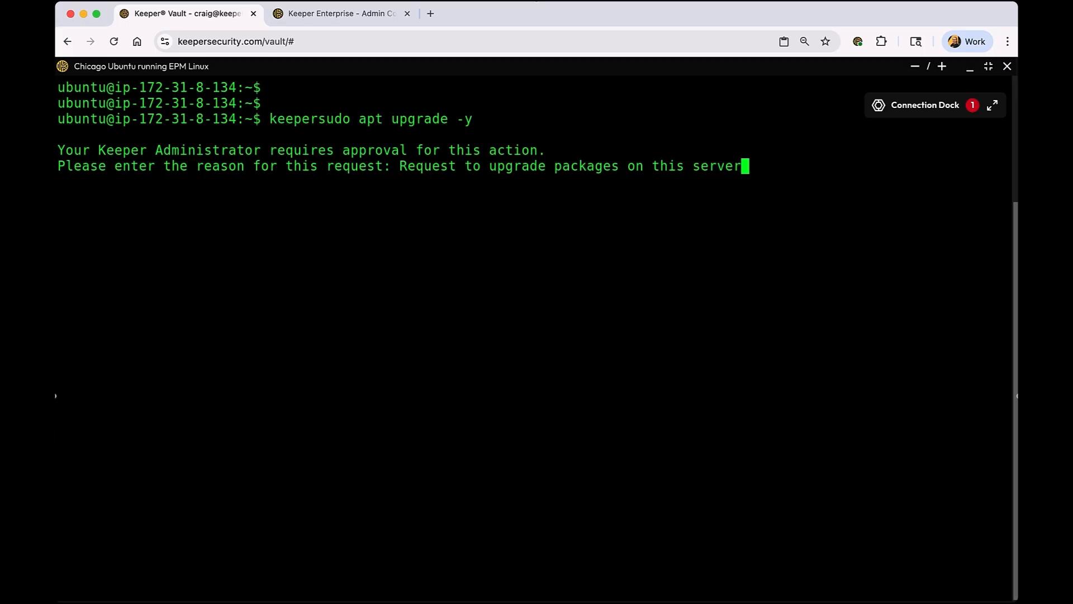
pyautogui.press('Return')
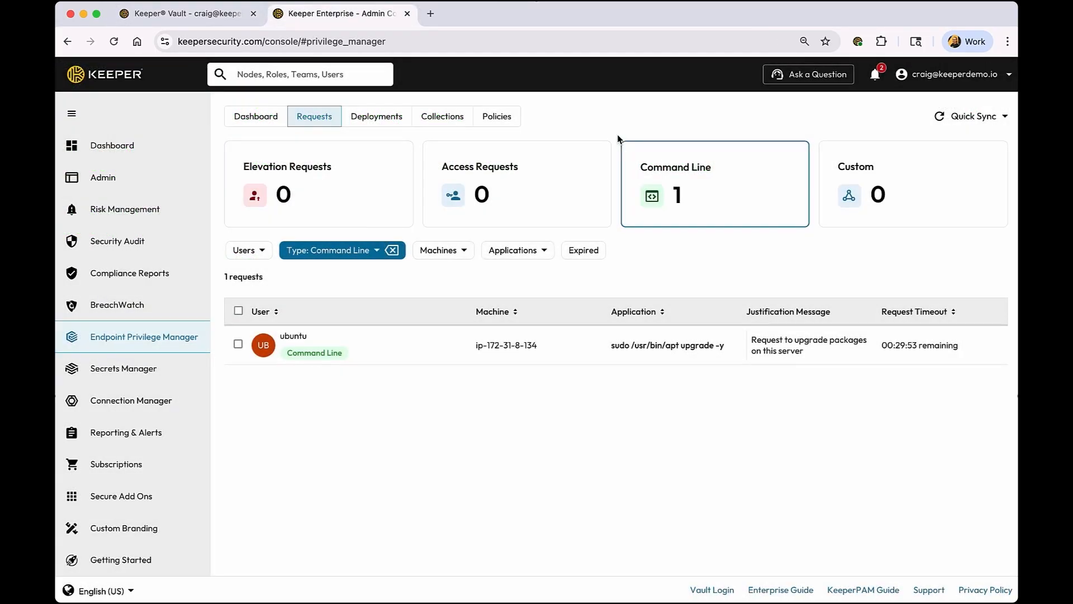
# Approve the command line request for "sudo /usr/bin/apt upgrade -y" in the admin console
pyautogui.click(626, 345)
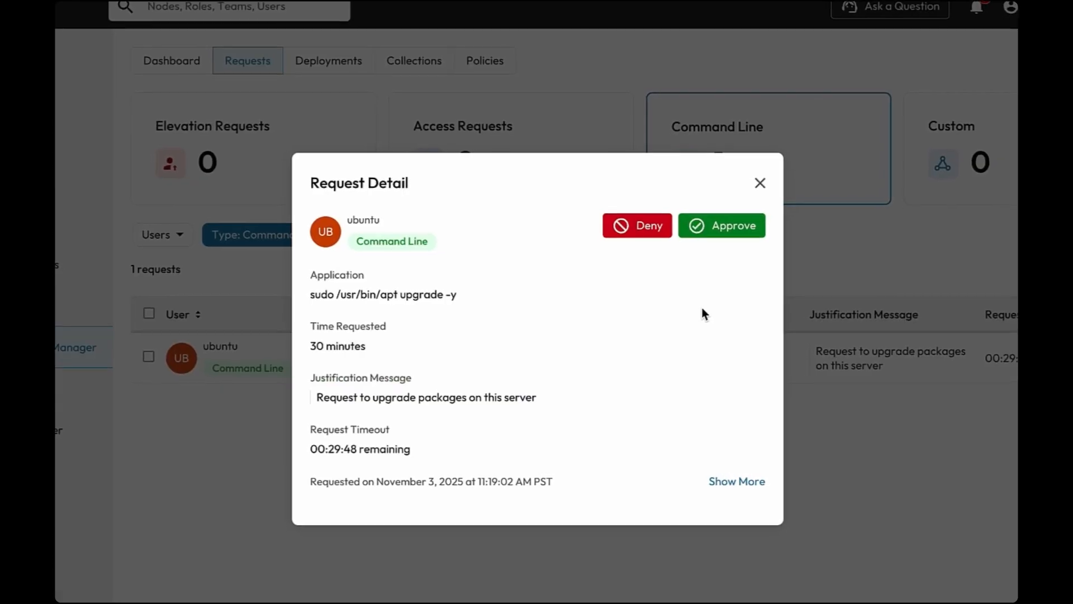
pyautogui.click(724, 230)
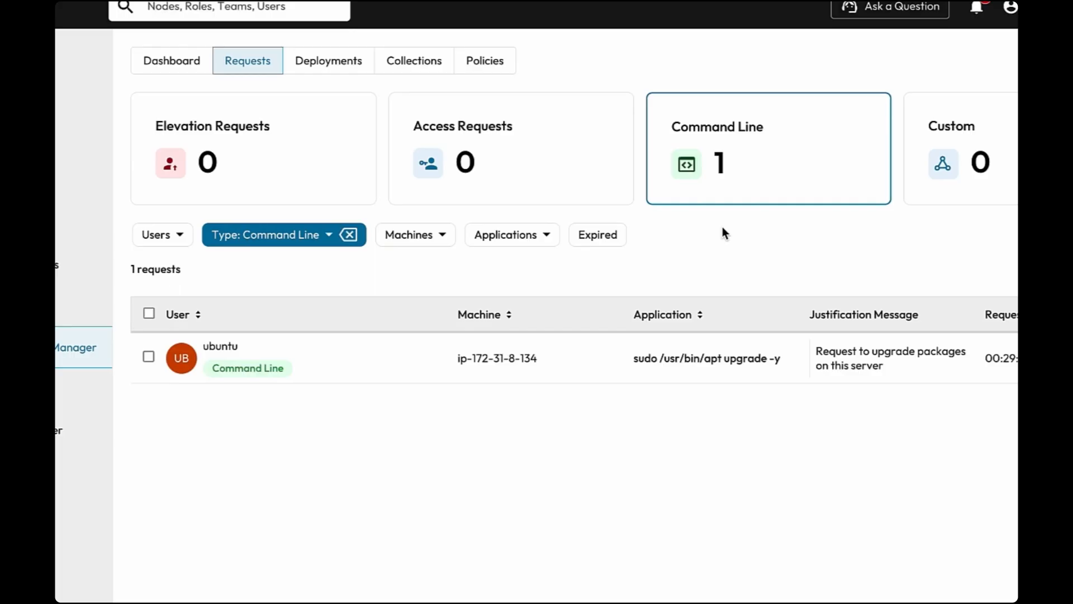
# Back in the Ubuntu terminal, run "keeperagent --approval" and select request 1
pyautogui.moveTo(221, 229); pyautogui.dragTo(399, 228)
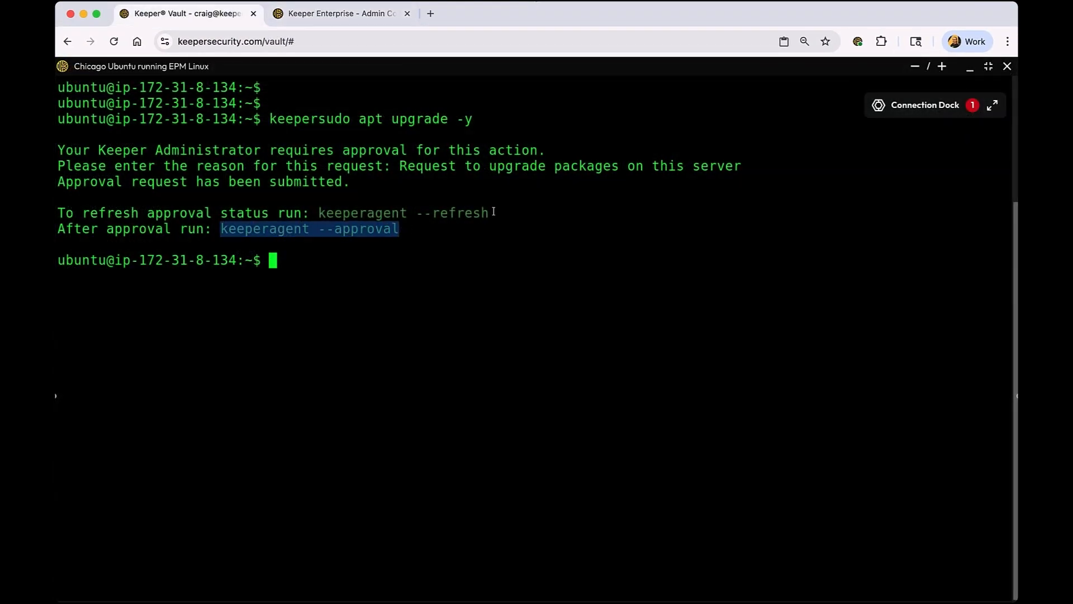
pyautogui.write('keeperagent --approval')
pyautogui.press('Return')
pyautogui.write('1')
pyautogui.press('Return')
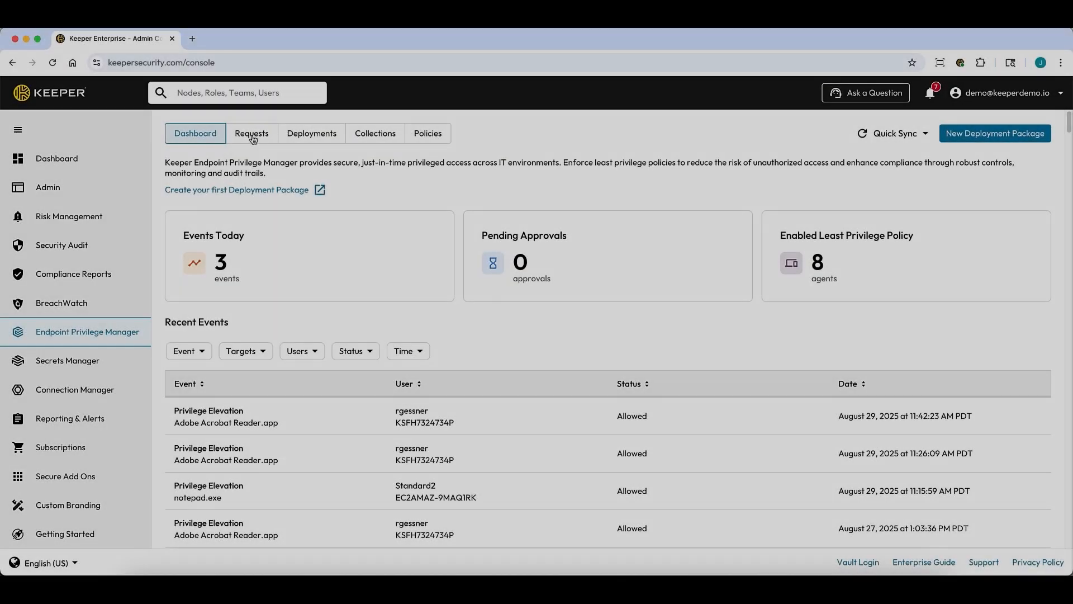
# Open the privilege elevation request for Google Sheets.app with the justification "To complete report" and approve it
pyautogui.click(252, 137)
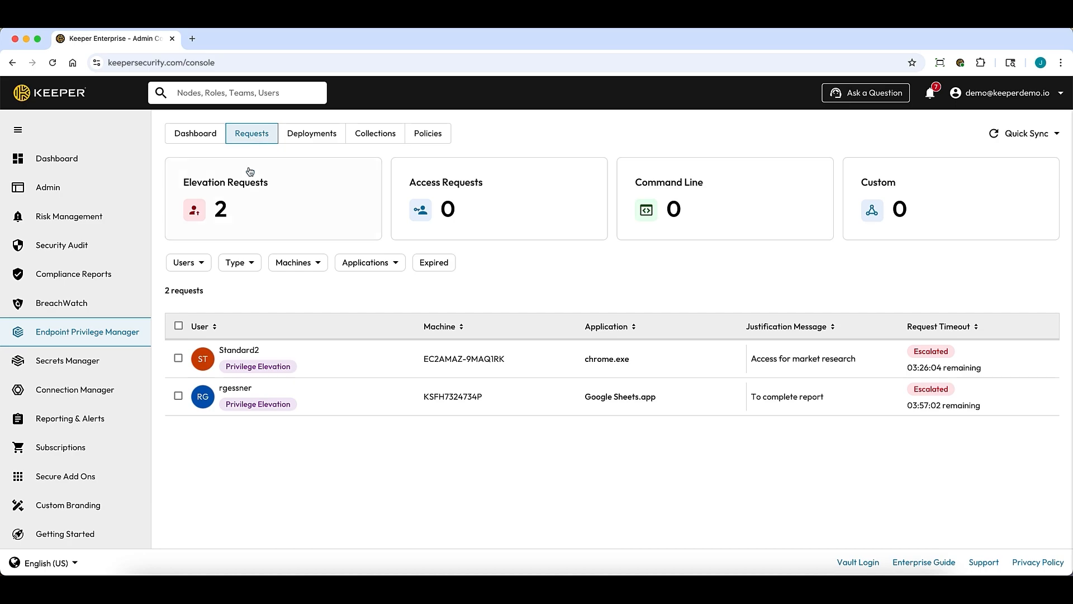
pyautogui.click(249, 403)
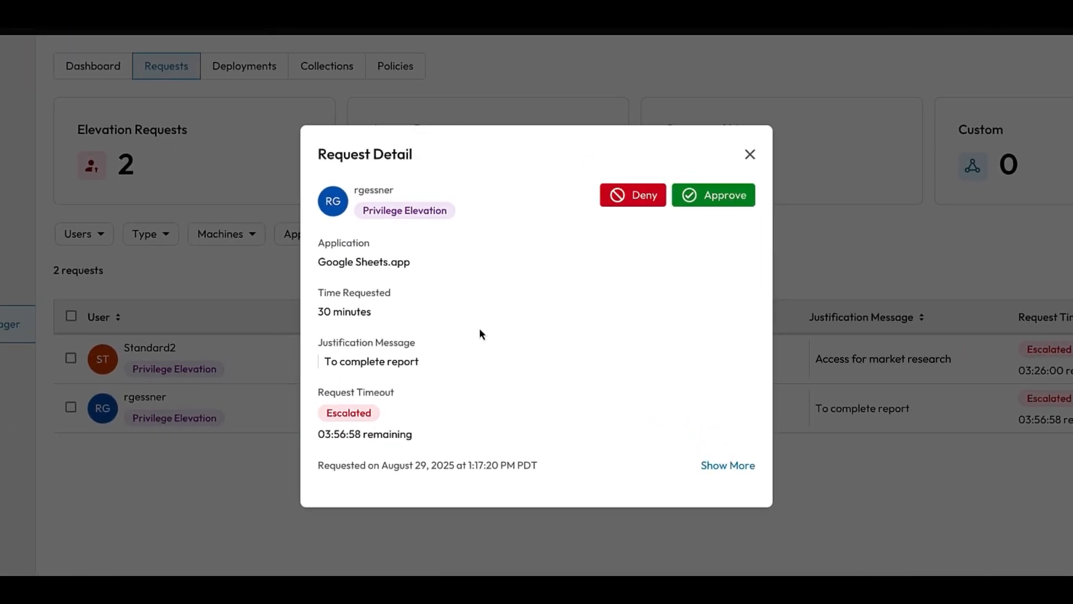
pyautogui.click(709, 197)
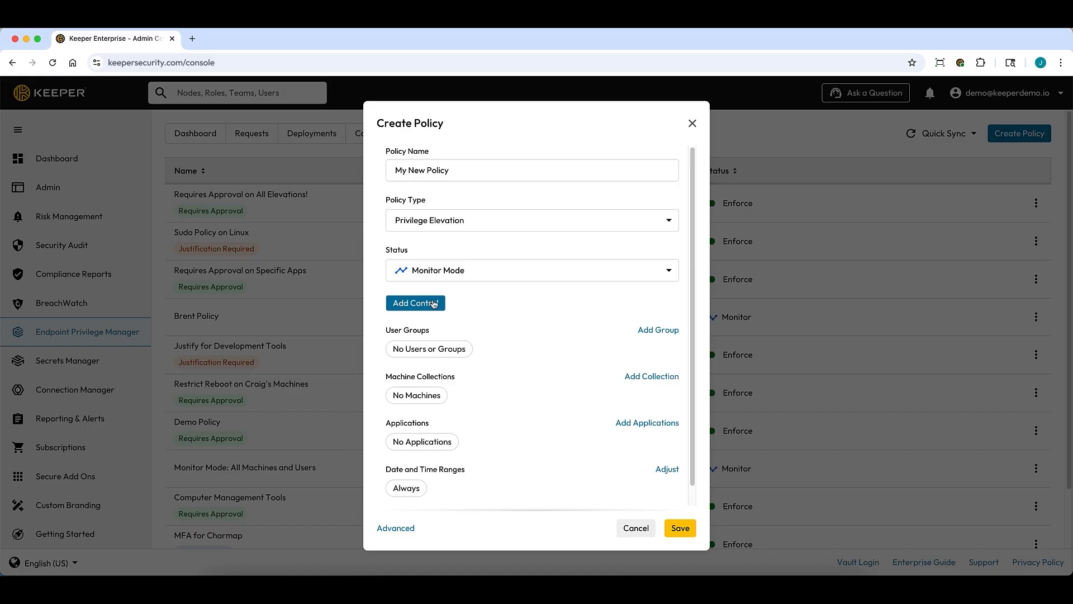
# Add the Requires Approval control to the privilege elevation policy "My New Policy"
pyautogui.click(434, 304)
pyautogui.click(402, 330)
pyautogui.click(547, 343)
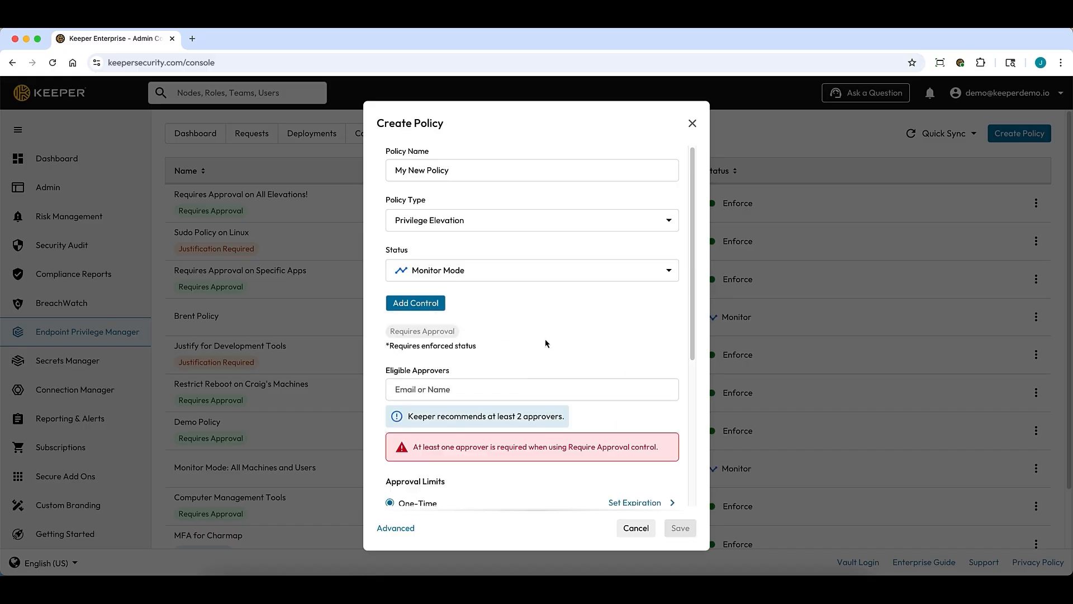
# Add two eligible approvers to the policy, searching the users with "c" and "k"
pyautogui.click(520, 383)
pyautogui.write('c')
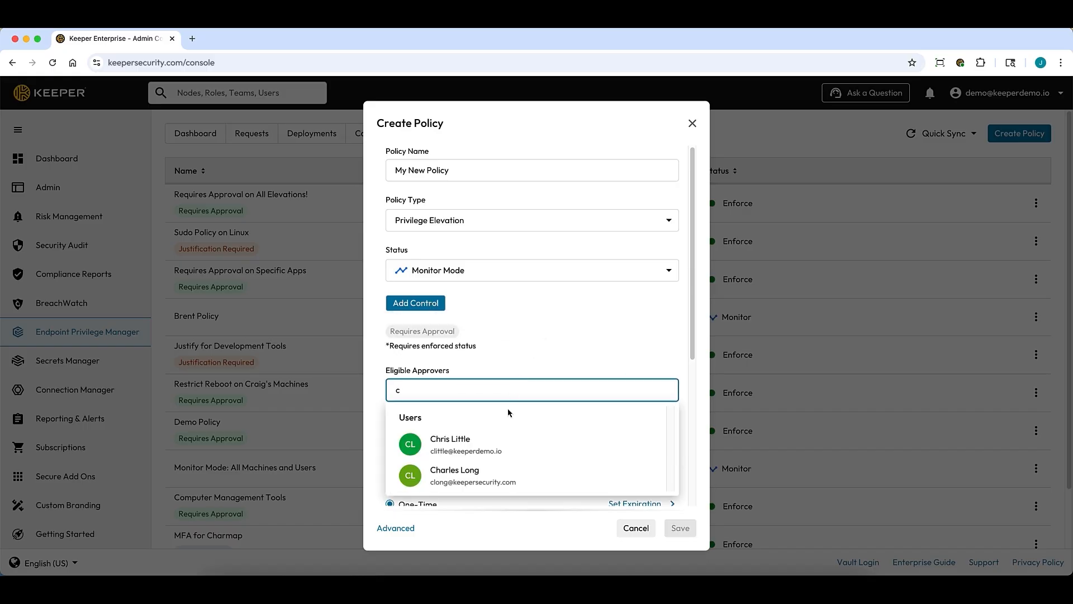
pyautogui.click(500, 441)
pyautogui.click(483, 385)
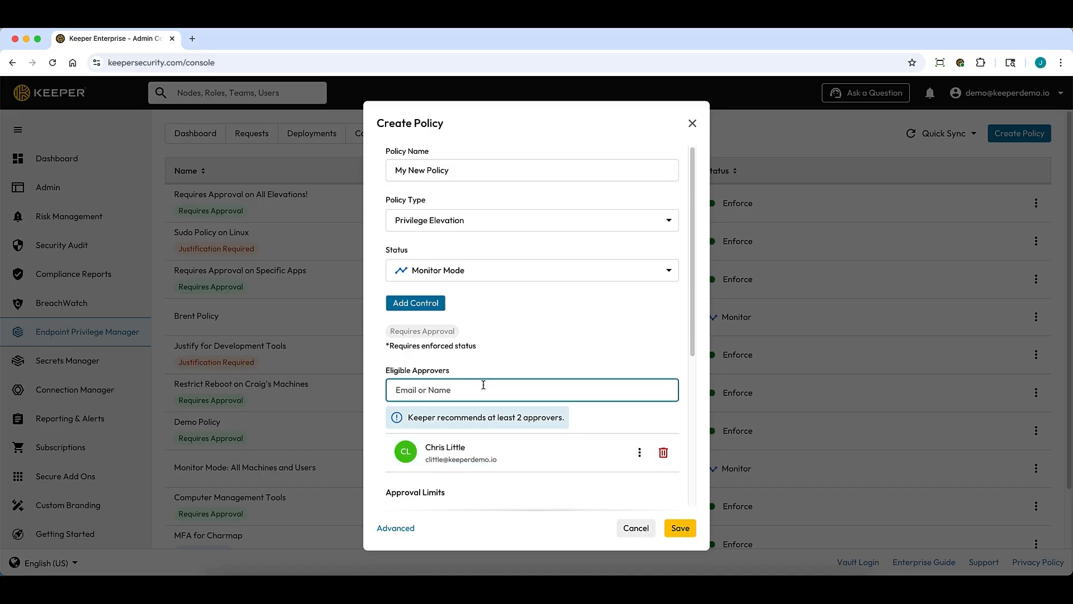
pyautogui.write('k')
pyautogui.click(608, 472)
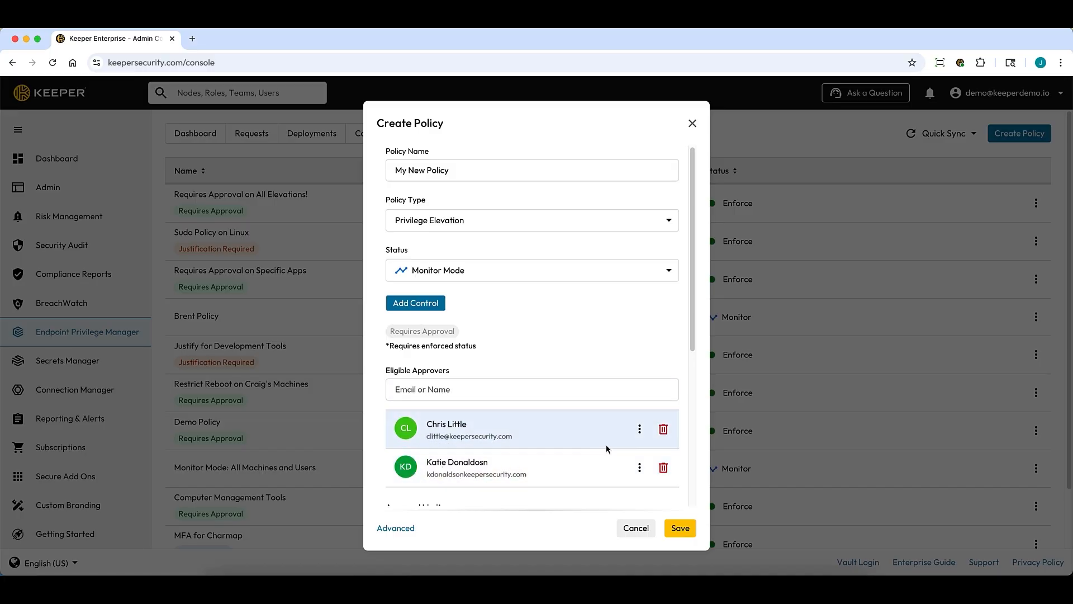
# Make the first eligible approver an Escalated Approver and set the expiration for the One-Time approval limit
pyautogui.click(639, 429)
pyautogui.click(559, 426)
pyautogui.scroll(-3, 681, 431)
pyautogui.click(643, 455)
pyautogui.click(549, 323)
pyautogui.click(530, 414)
pyautogui.click(641, 359)
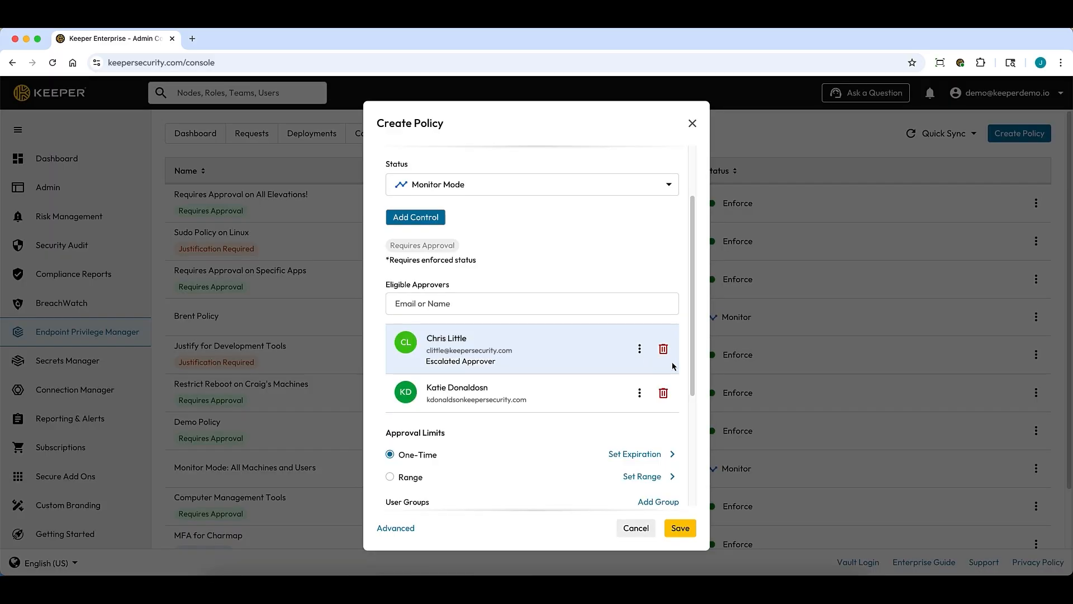